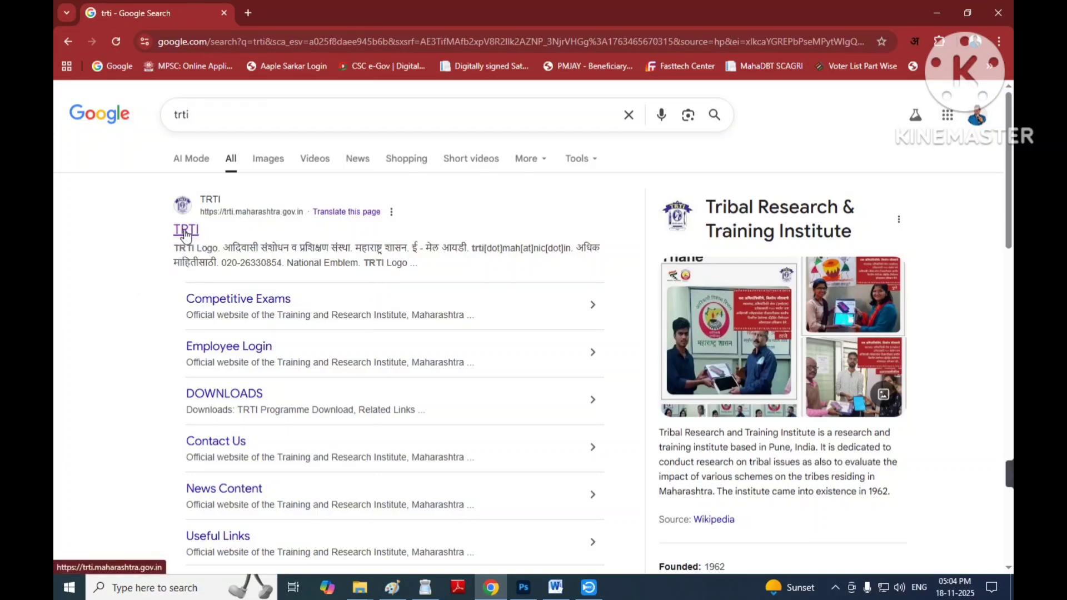
# Open the TRTI Maharashtra site from the search results, then its CETP online application portal in a new tab.
pyautogui.click(187, 232)
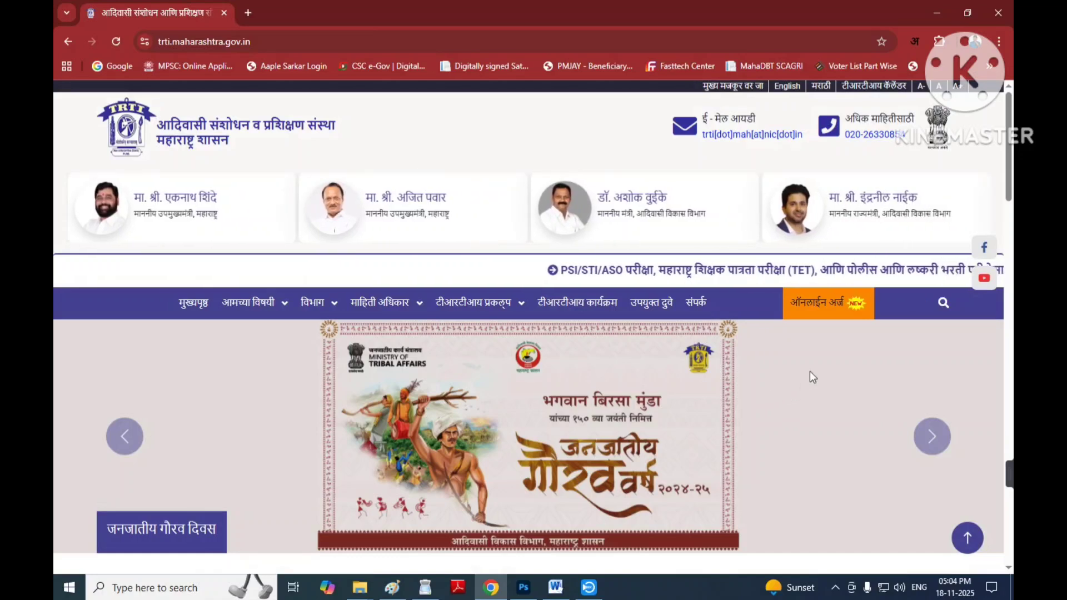
pyautogui.click(803, 300)
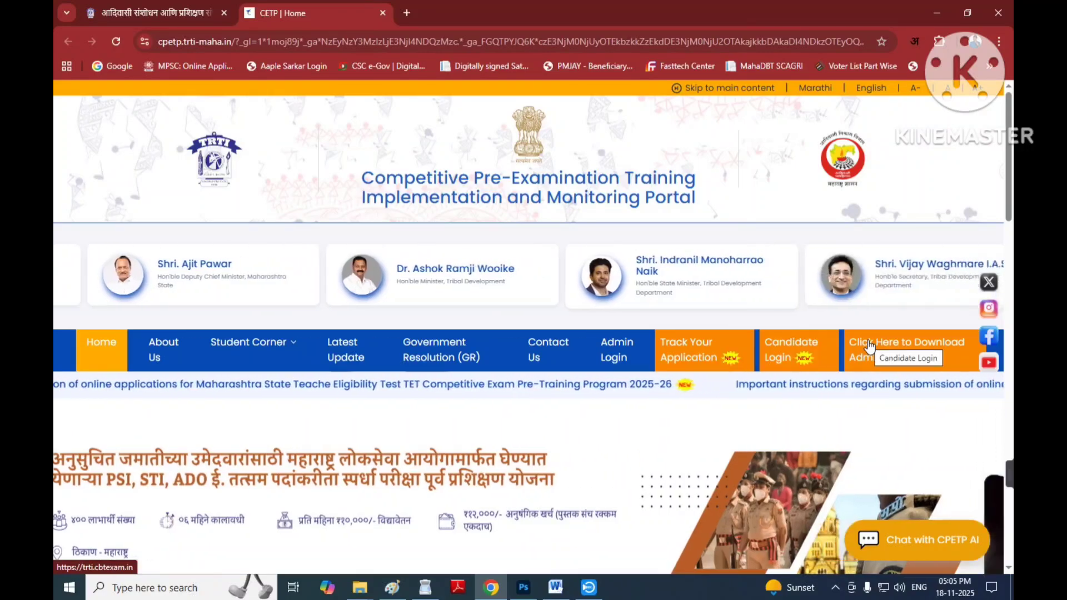
pyautogui.click(871, 347)
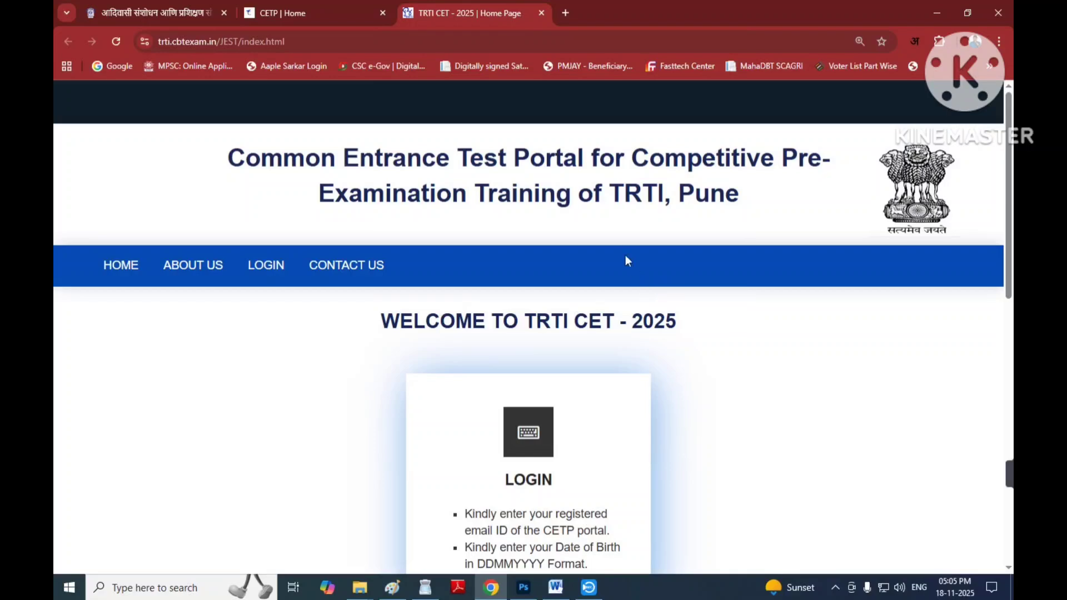
# Open the LOGIN card on the TRTI CET 2025 home page to reach the e-mail and date-of-birth sign-in form.
pyautogui.scroll(-3, 623, 245)
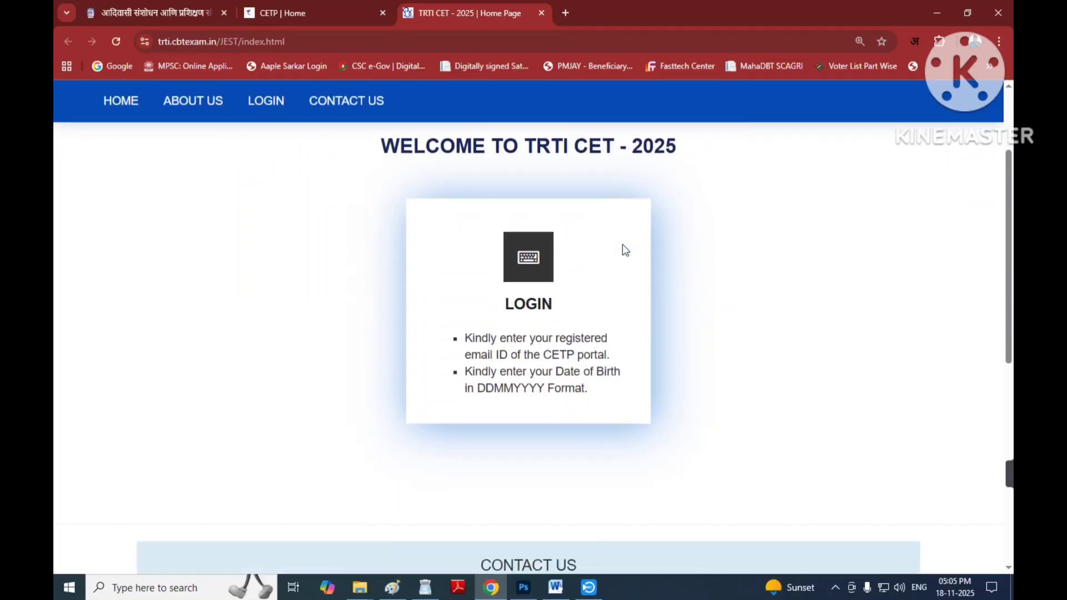
pyautogui.scroll(1, 417, 234)
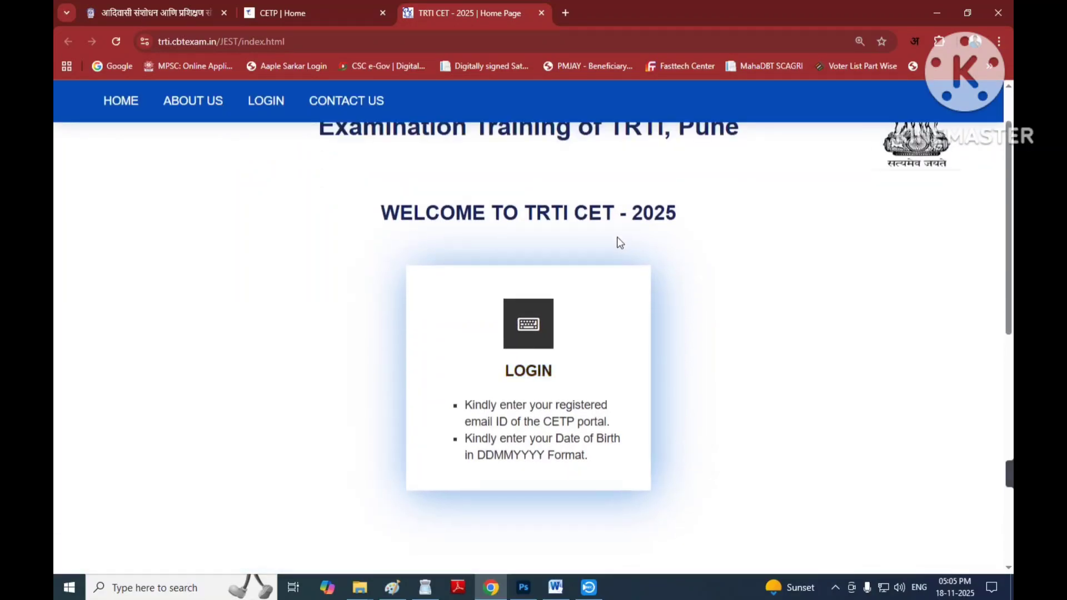
pyautogui.click(527, 377)
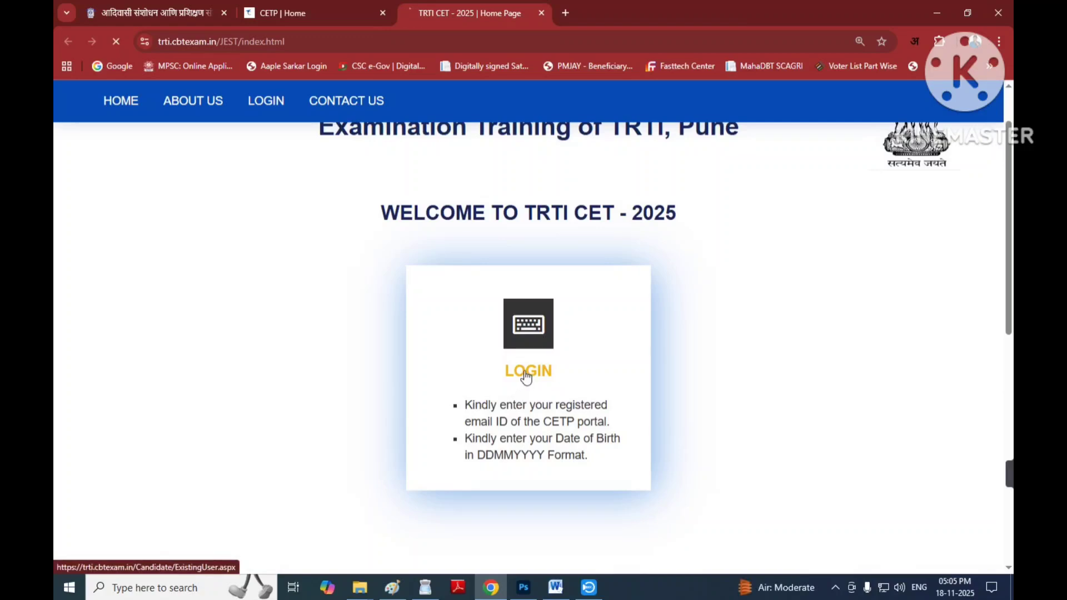
pyautogui.scroll(-1, 389, 384)
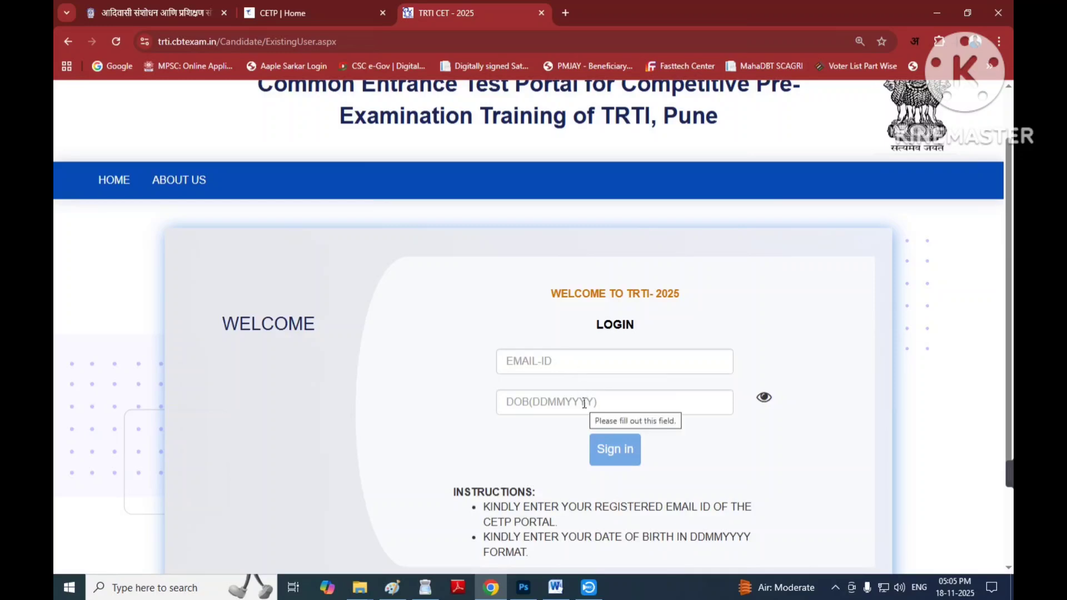
# Sign in with the candidate's registered e-mail ID and date of birth in DDMMYYYY format.
pyautogui.click(552, 364)
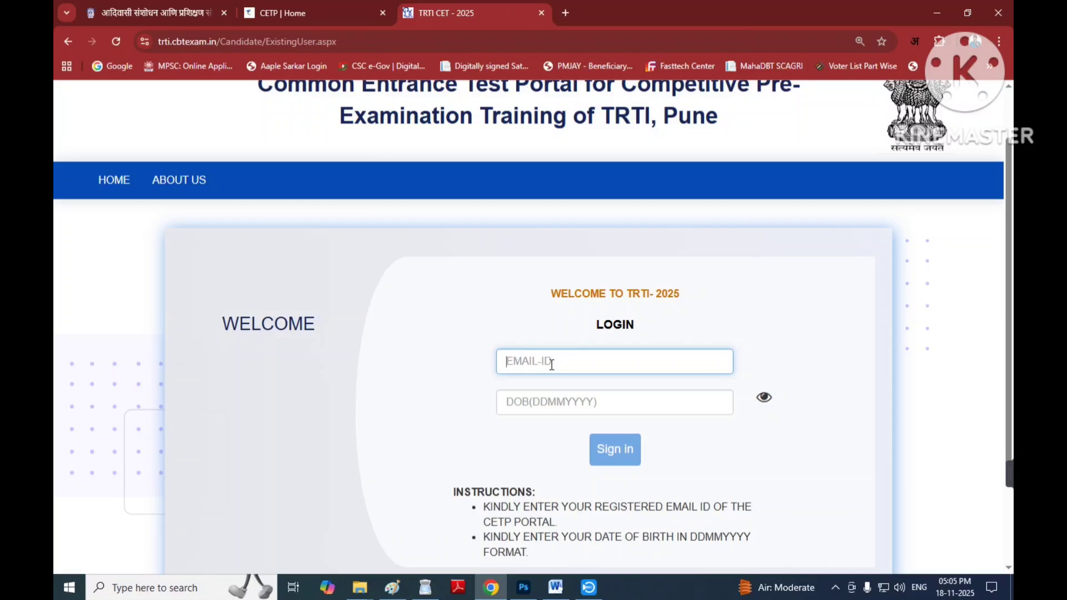
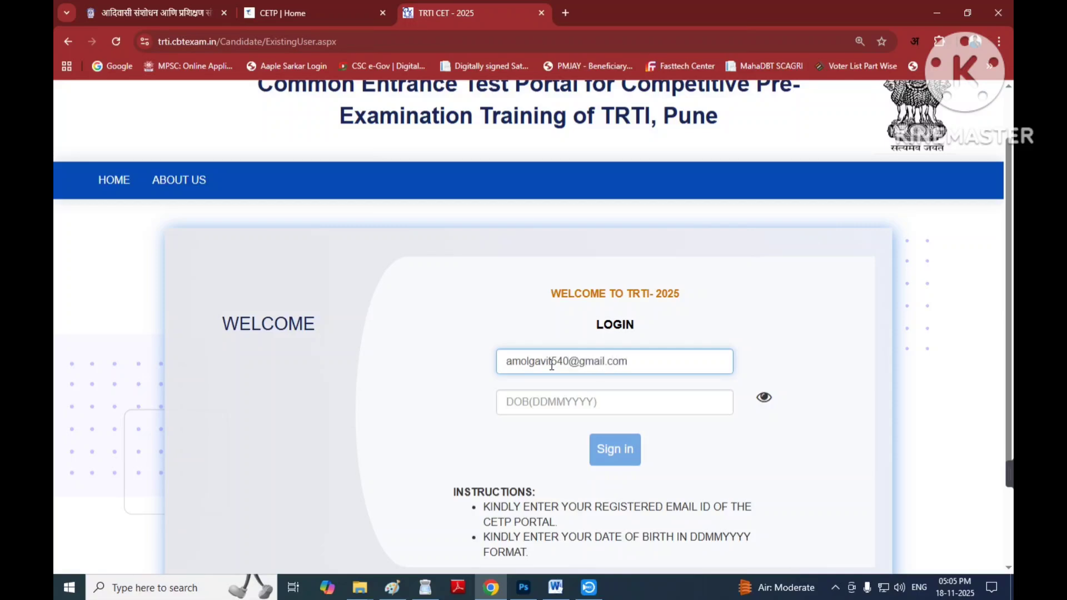
pyautogui.click(538, 411)
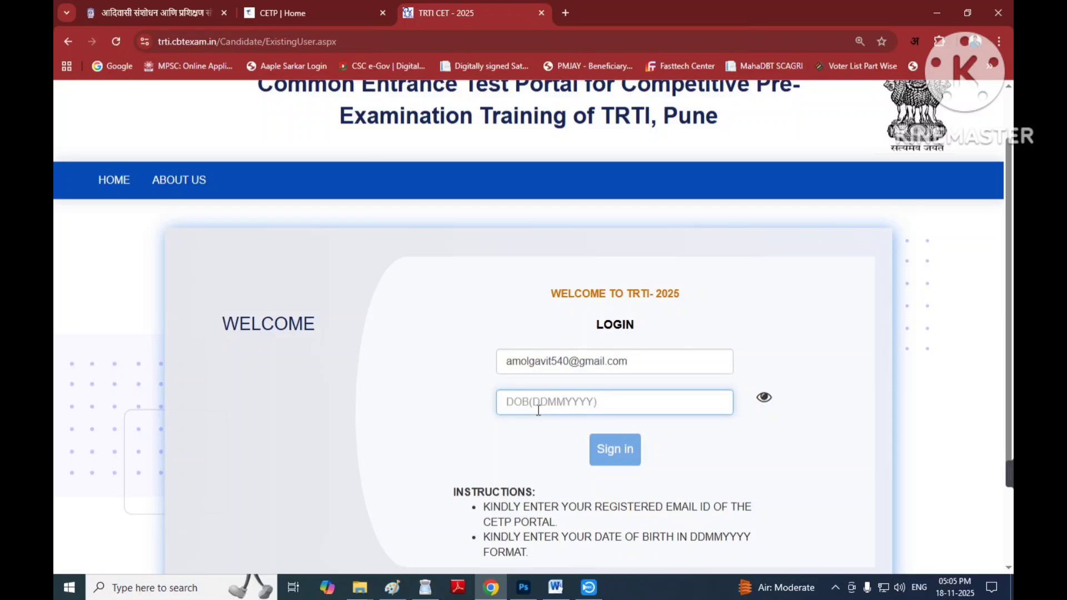
pyautogui.write('01')
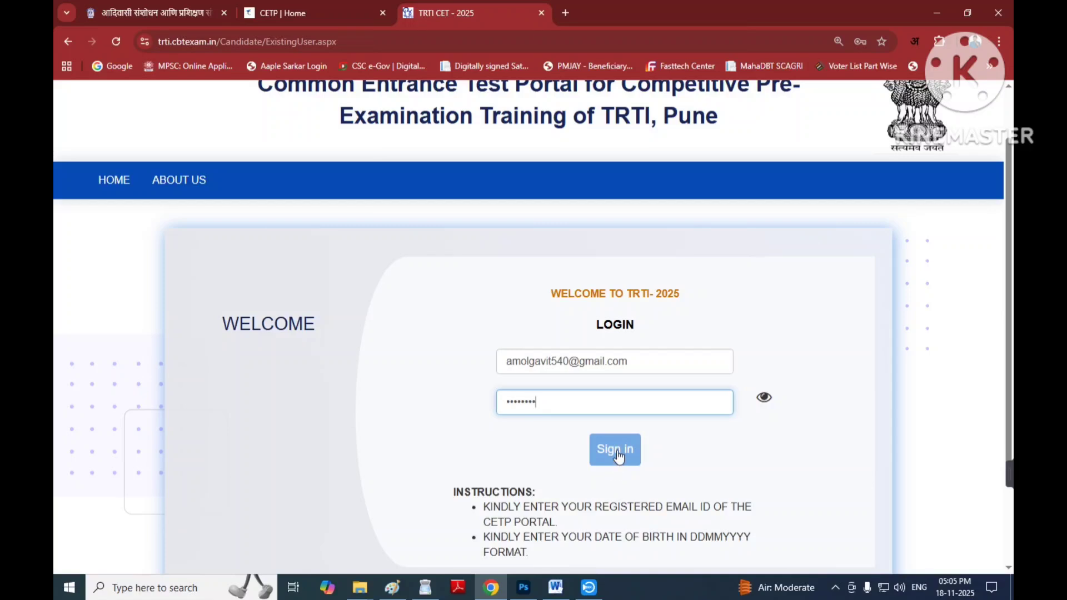
pyautogui.click(615, 449)
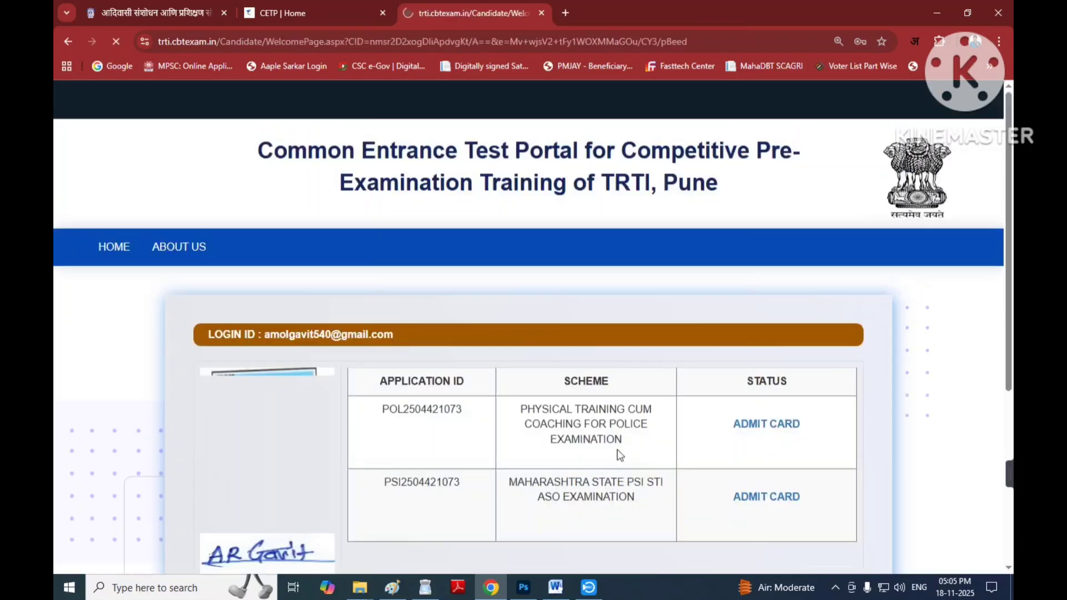
# Open the ADMIT CARD link in the POL application row to bring up its print preview.
pyautogui.scroll(-1, 588, 457)
pyautogui.scroll(-1, 588, 457)
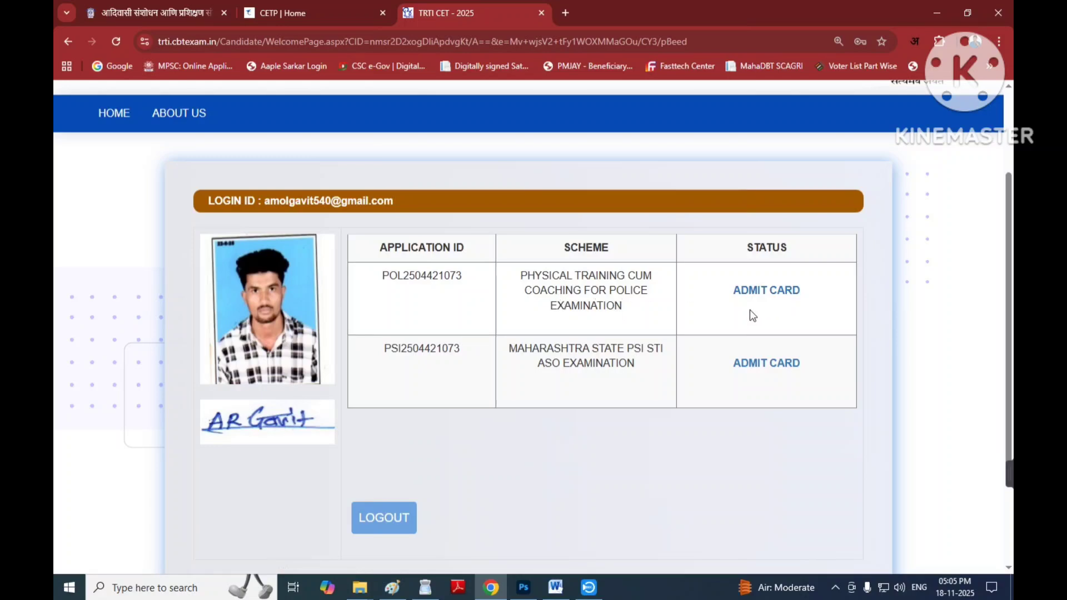
pyautogui.click(754, 292)
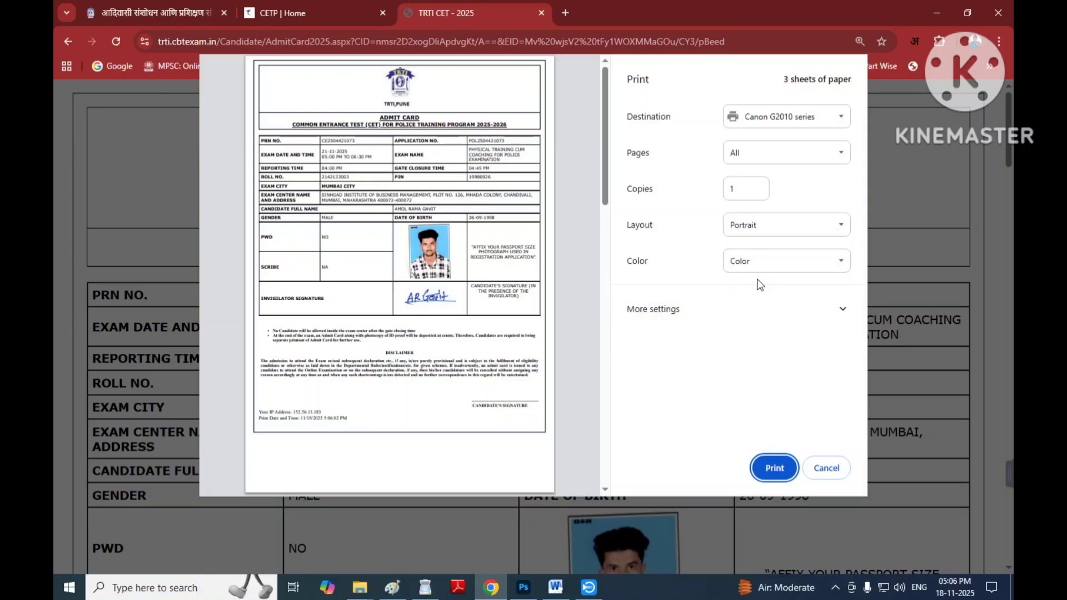
# Switch to the system print dialog and set the page range to page 1.
pyautogui.click(663, 314)
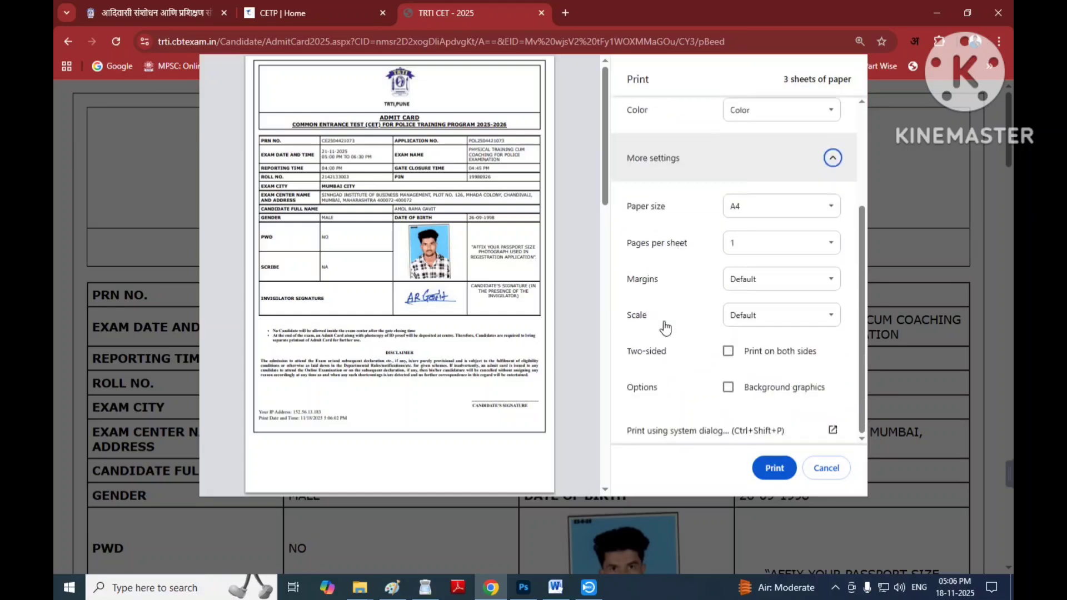
pyautogui.click(679, 431)
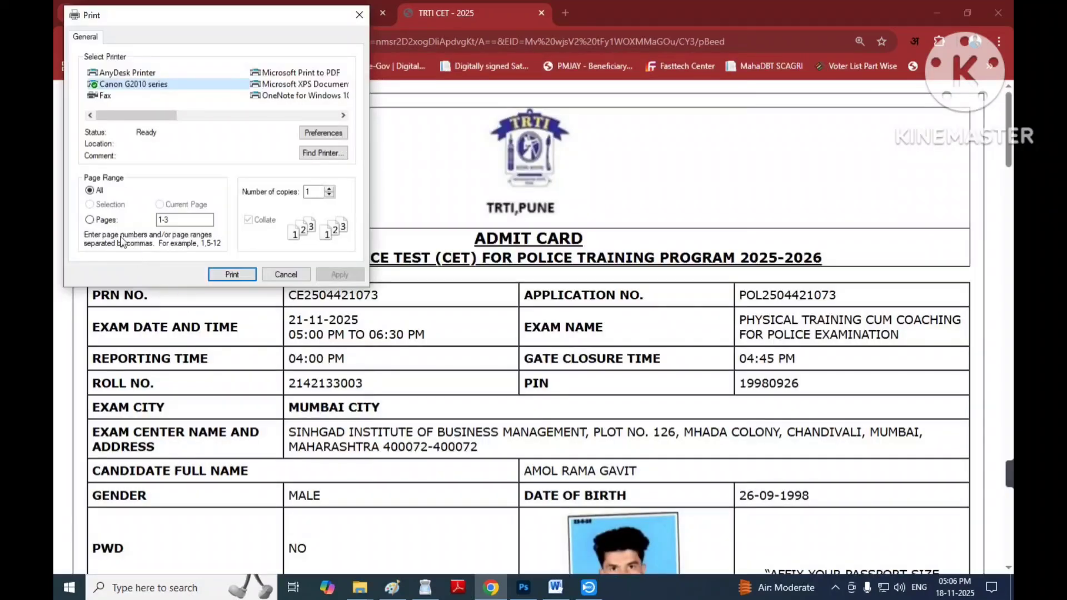
pyautogui.click(171, 220)
pyautogui.write('1')
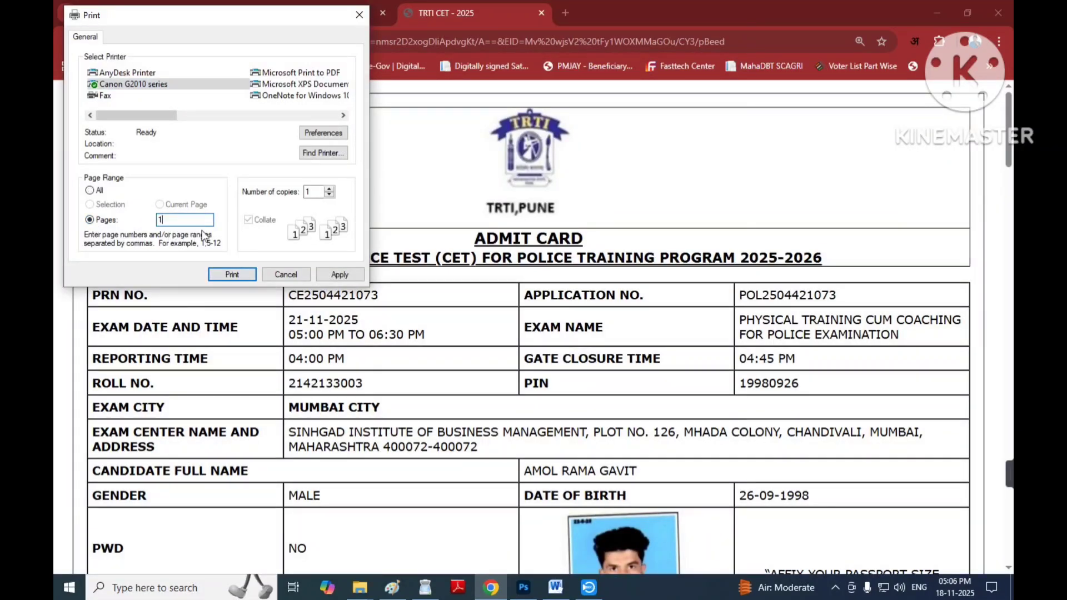
# Review the Canon G2010 series preferences, apply the range, and print page 1.
pyautogui.click(332, 133)
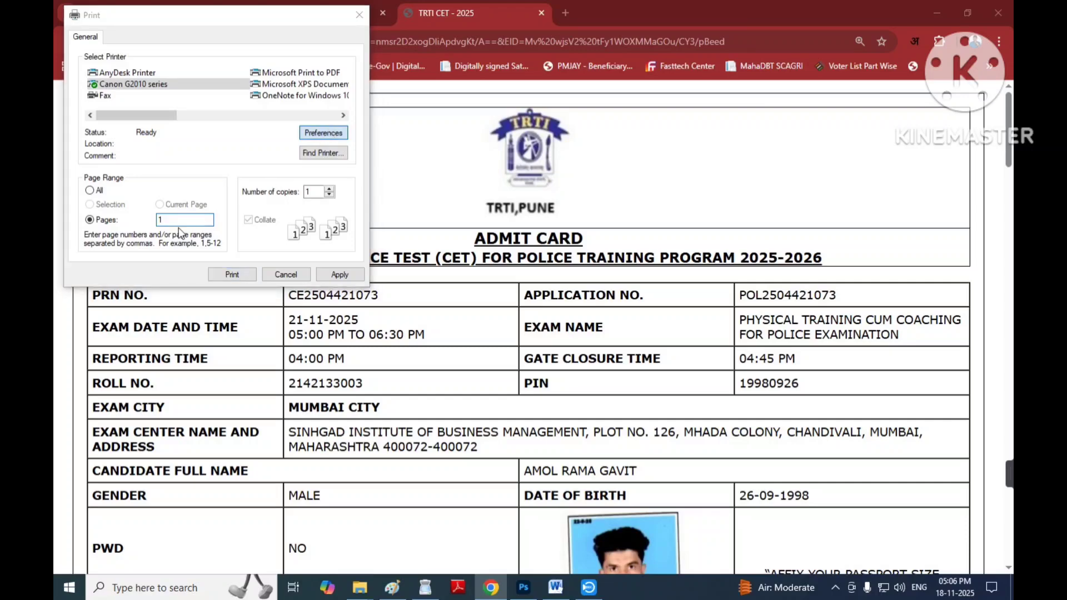
pyautogui.click(151, 89)
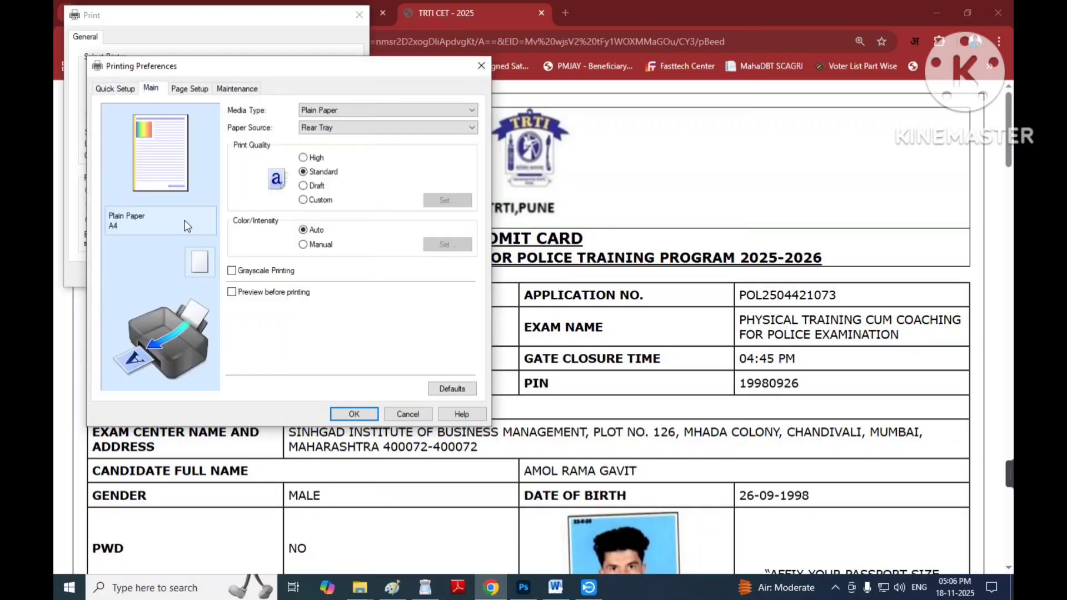
pyautogui.click(356, 414)
pyautogui.click(332, 274)
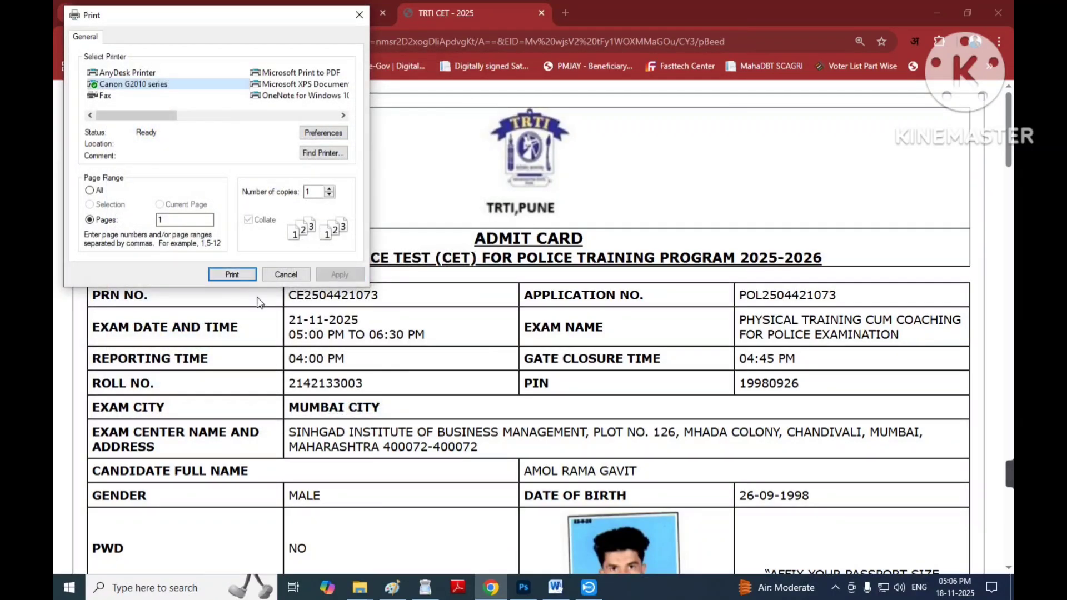
pyautogui.click(233, 275)
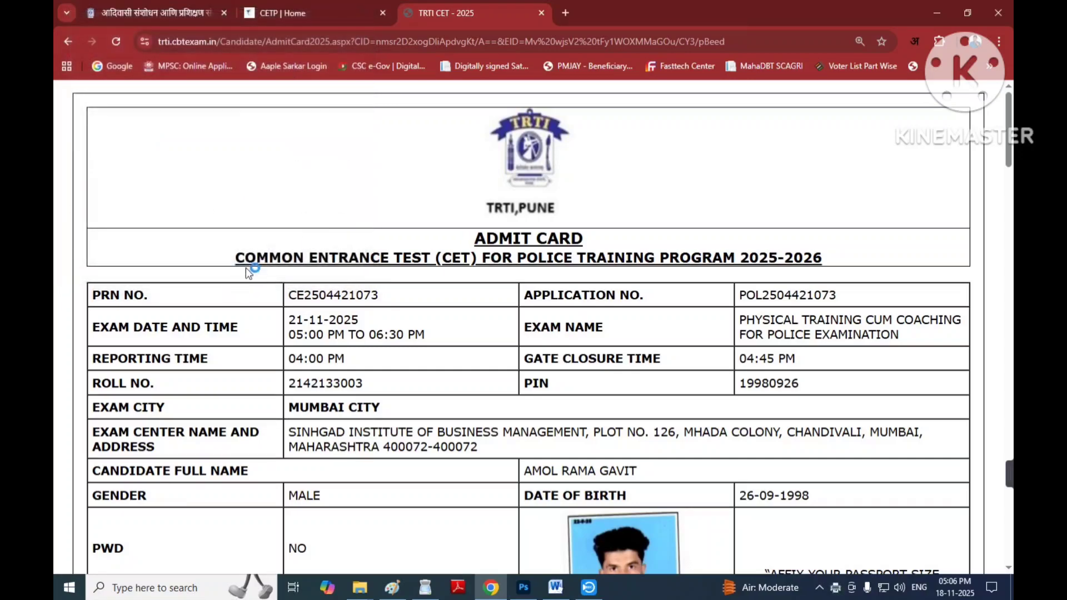
pyautogui.click(331, 15)
pyautogui.hotkey('ctrl', 'Tab')
pyautogui.hotkey('ctrl', 'p')
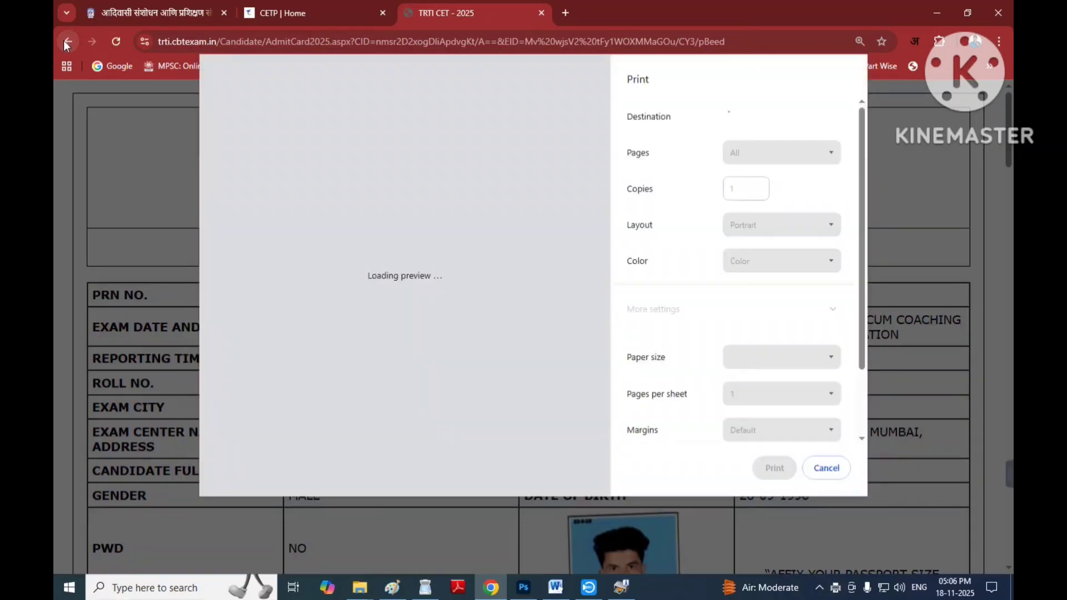
pyautogui.click(826, 468)
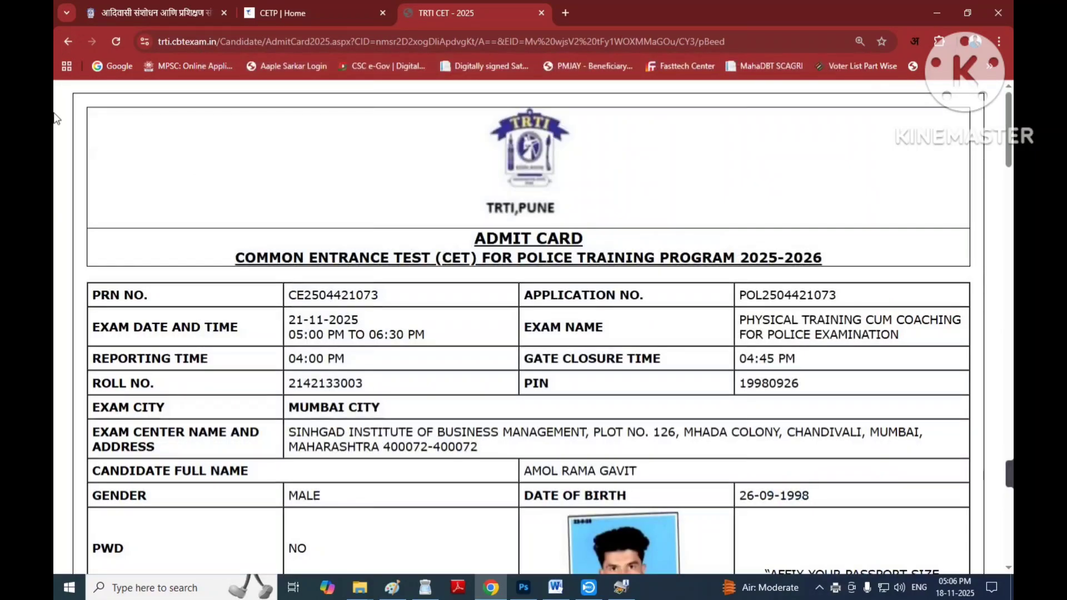
pyautogui.hotkey('ctrl', 'p')
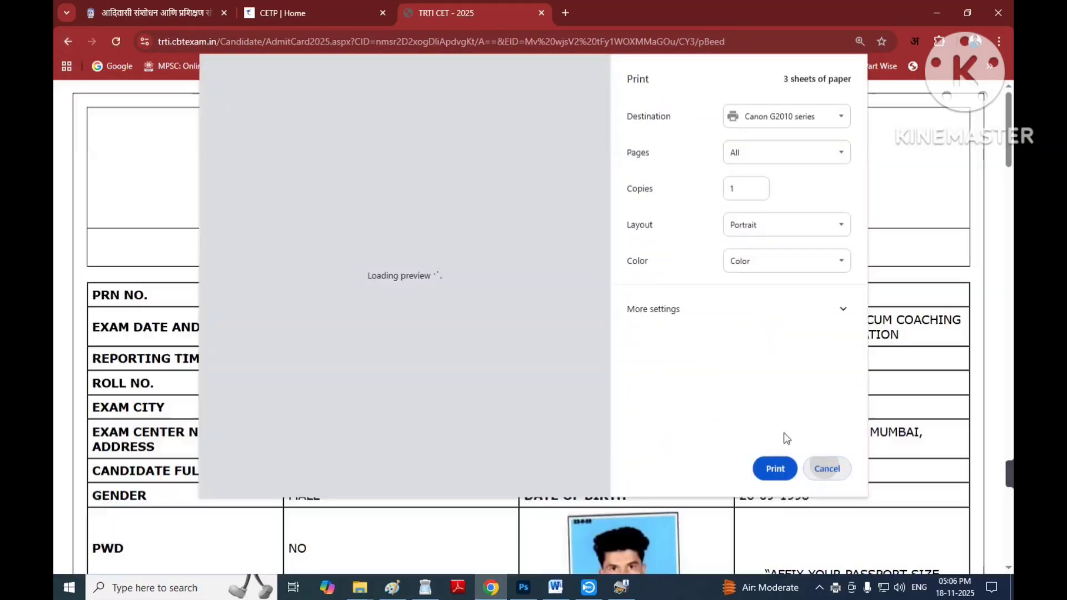
pyautogui.click(827, 468)
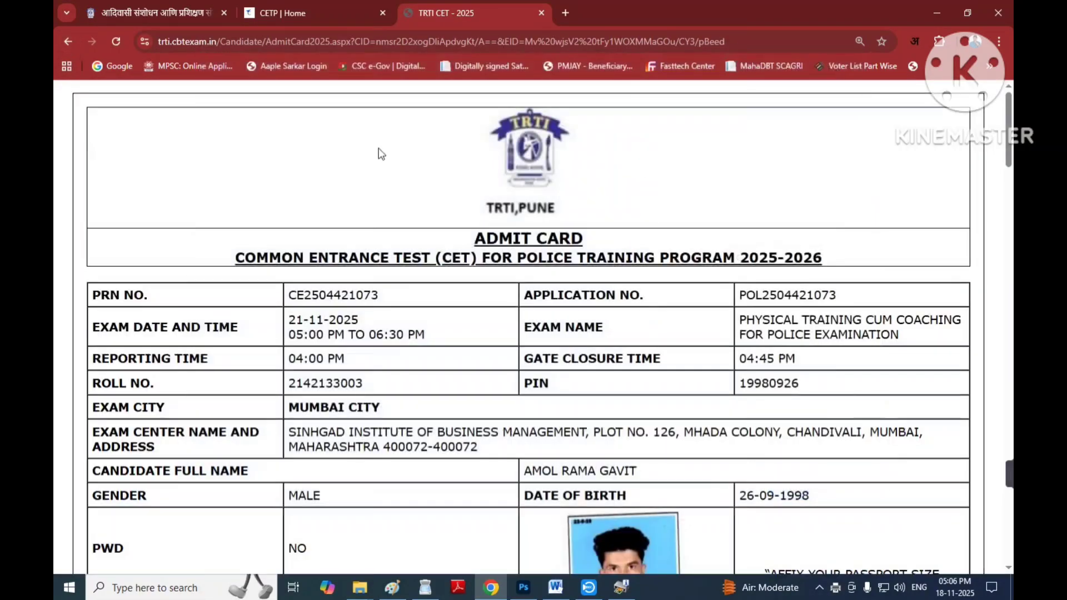
pyautogui.click(305, 12)
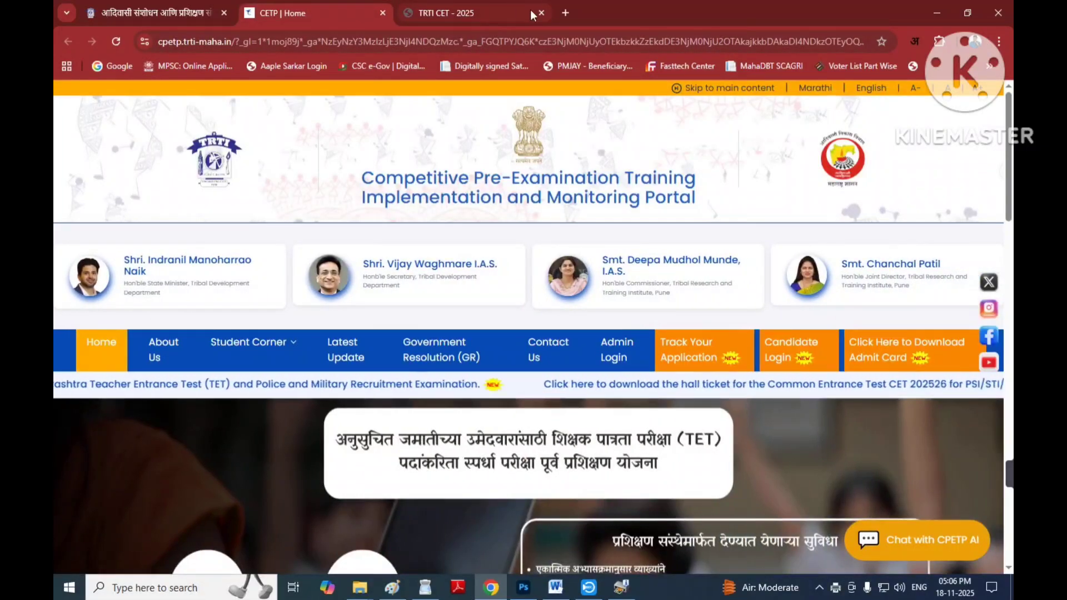
pyautogui.click(505, 12)
pyautogui.scroll(-20, 566, 349)
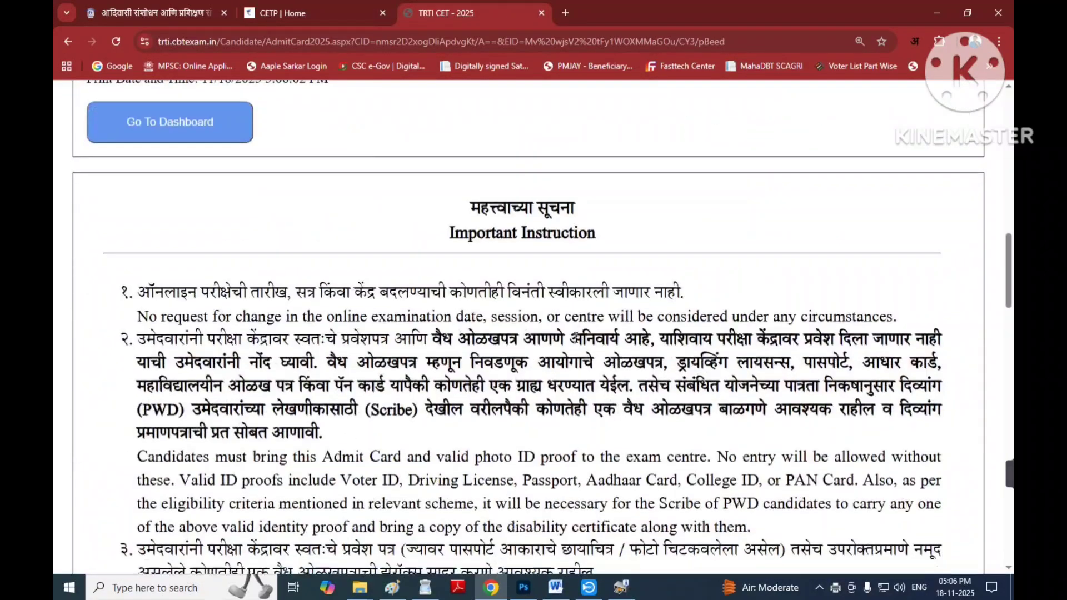
pyautogui.scroll(-15, 565, 349)
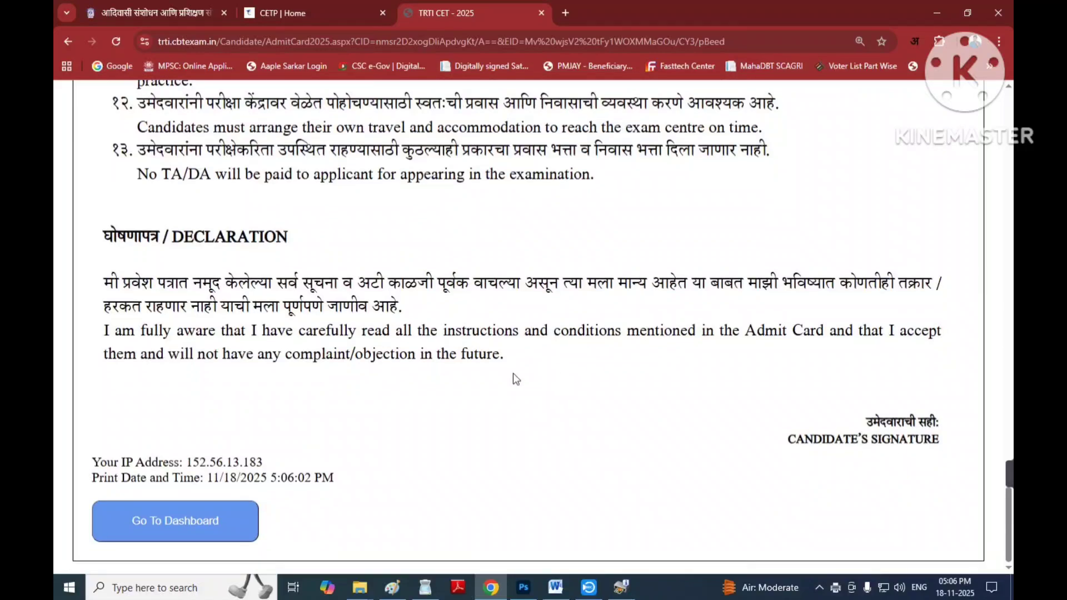
# Return via Go To Dashboard and reopen the Physical Training for Police Examination admit card.
pyautogui.click(165, 524)
pyautogui.scroll(-2, 557, 353)
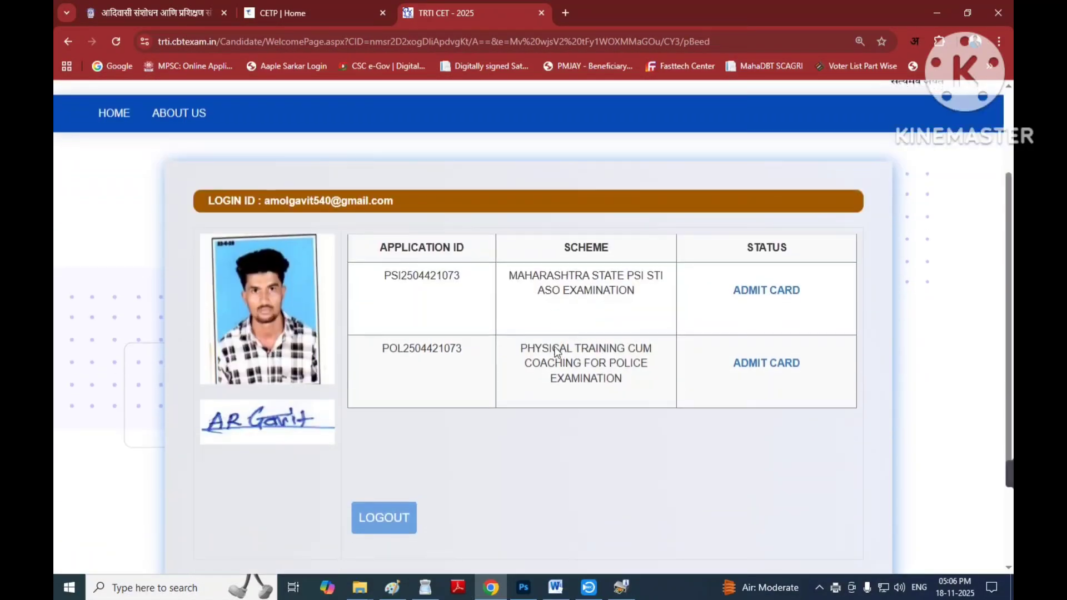
pyautogui.click(758, 364)
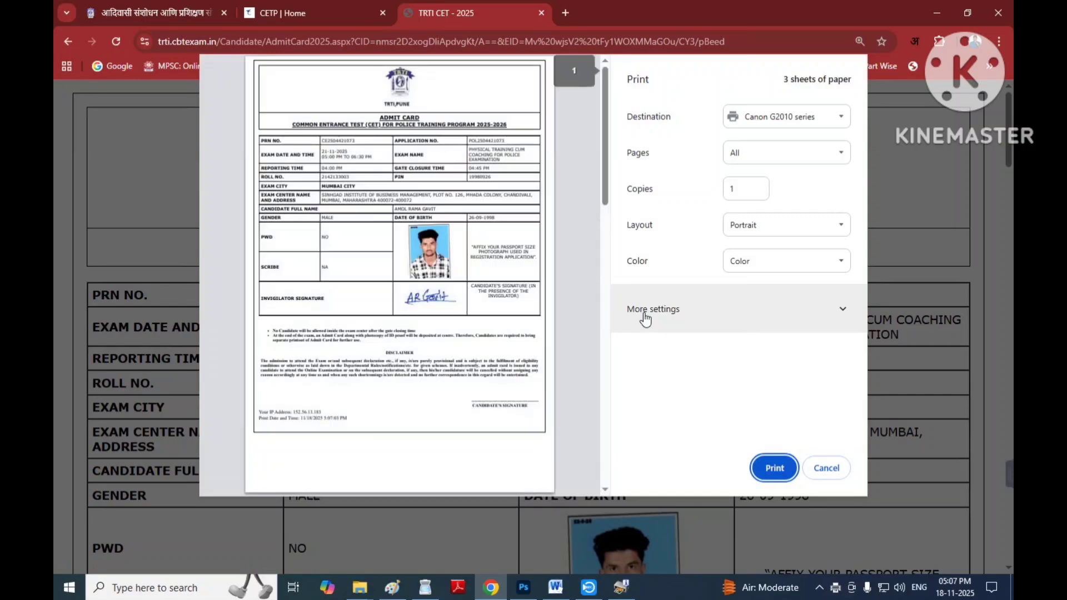
# Through the Windows system print dialog, set Pages to 1, apply, and print to Canon G2010 series.
pyautogui.scroll(-4, 575, 344)
pyautogui.scroll(4, 567, 353)
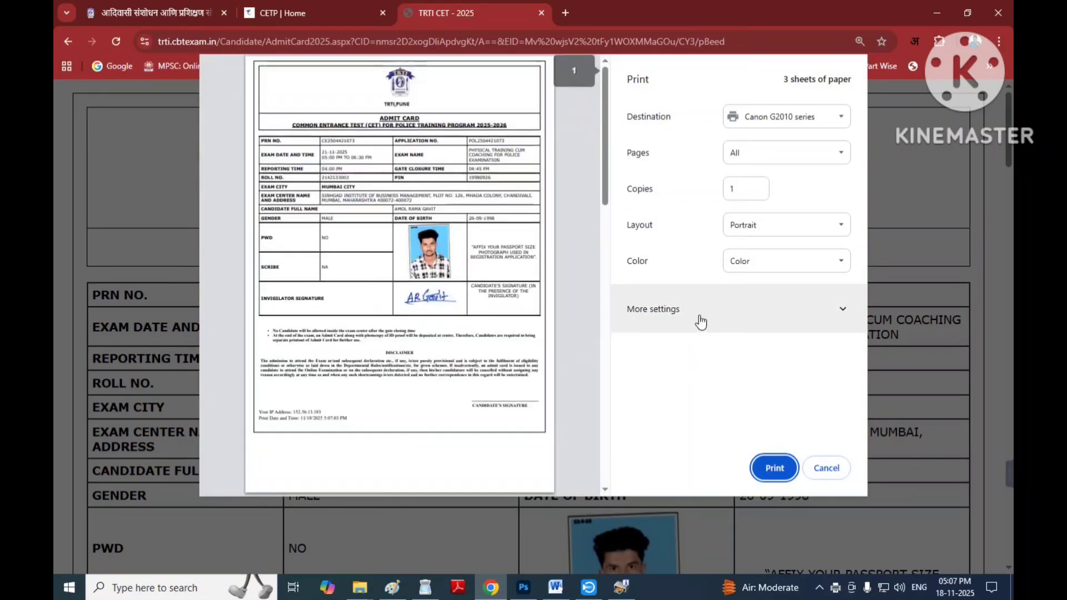
pyautogui.click(698, 314)
pyautogui.scroll(-3, 696, 312)
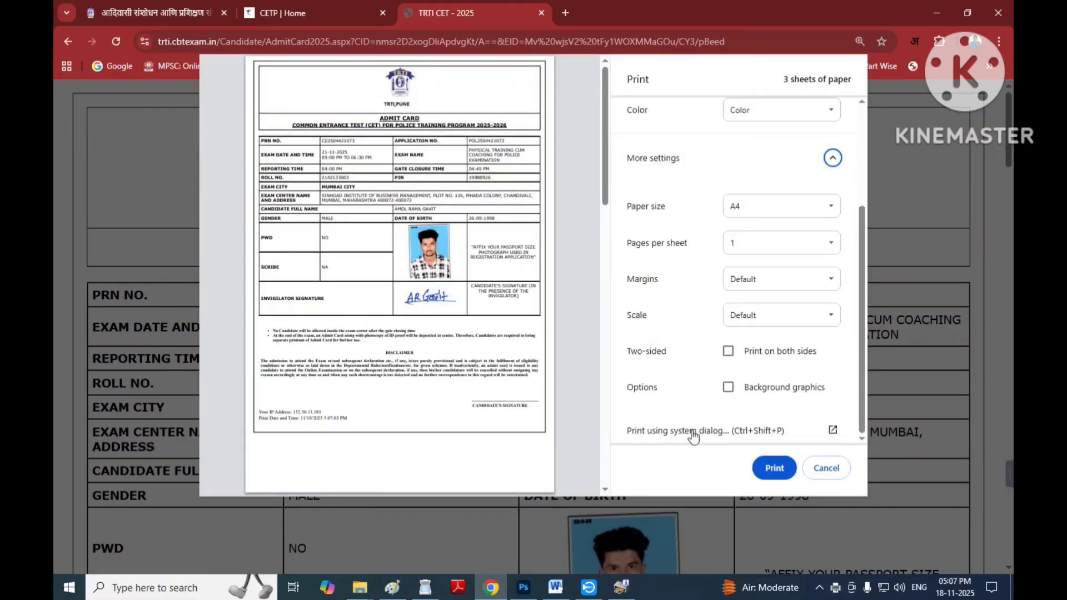
pyautogui.click(770, 470)
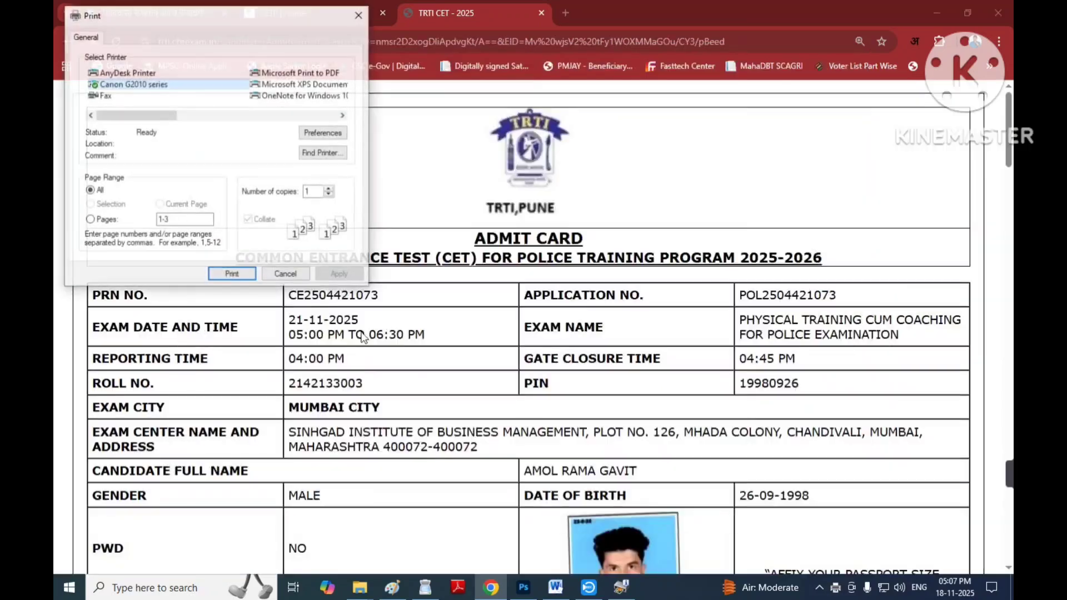
pyautogui.click(90, 220)
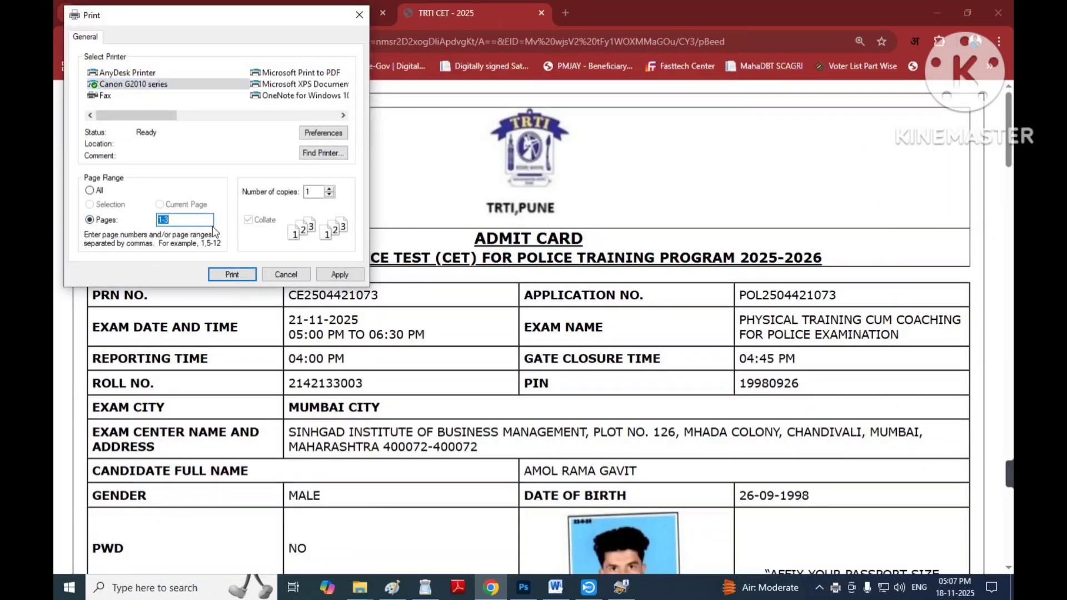
pyautogui.write('1')
pyautogui.click(324, 277)
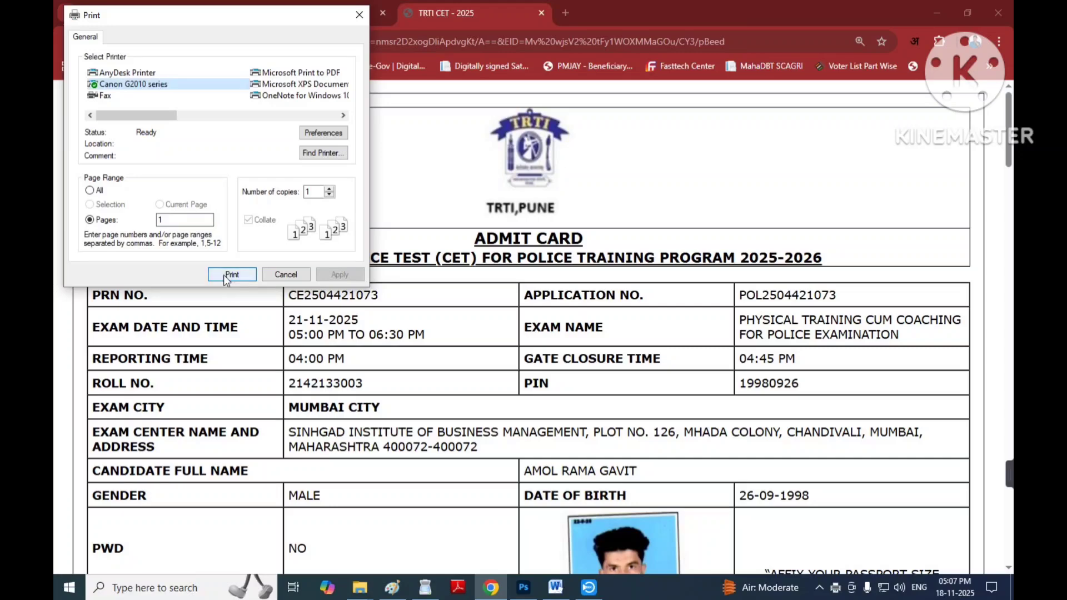
pyautogui.click(231, 275)
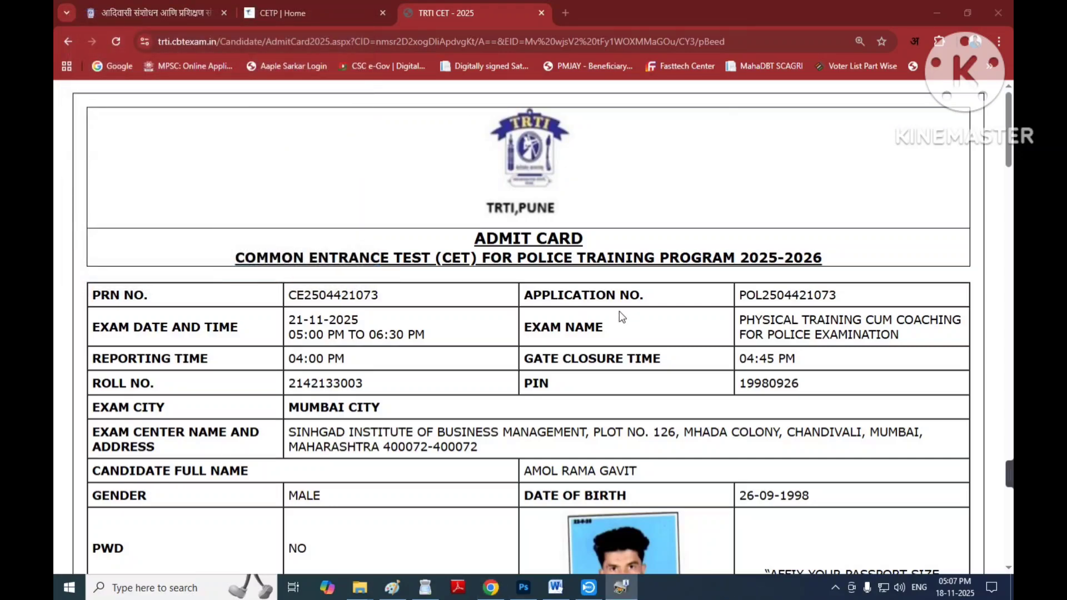
# Scroll to the bottom of the admit card page and use Go To Dashboard.
pyautogui.scroll(-5, 622, 315)
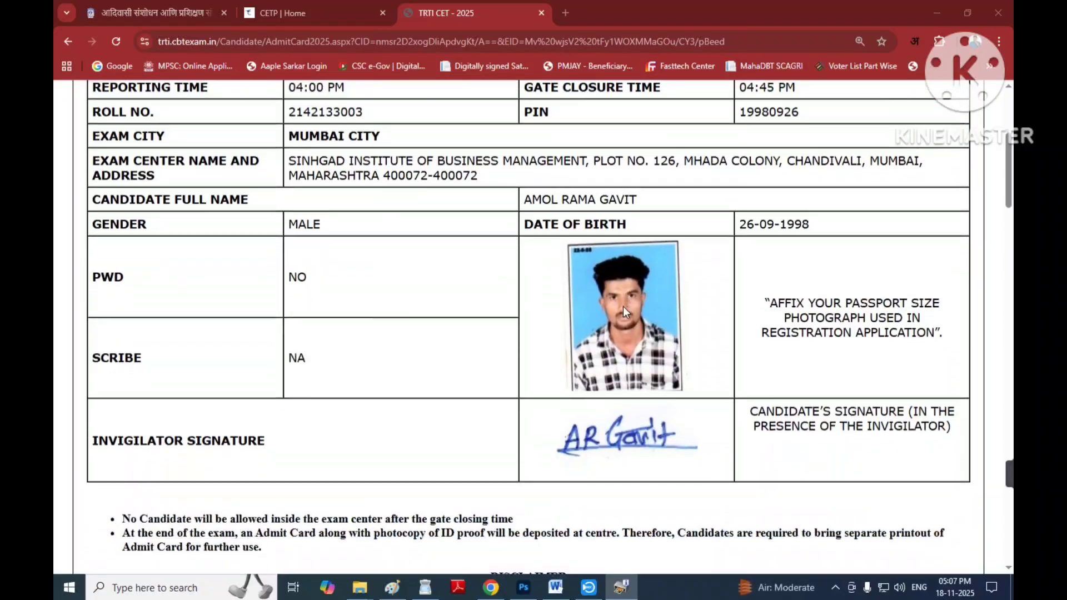
pyautogui.scroll(-15, 623, 312)
pyautogui.scroll(-15, 623, 311)
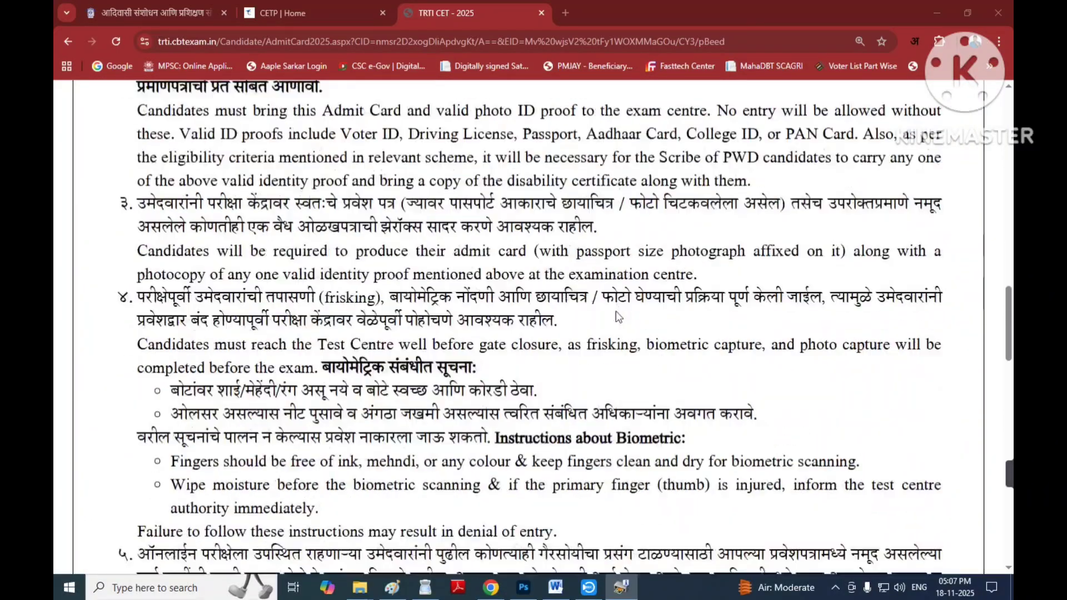
pyautogui.scroll(-10, 578, 332)
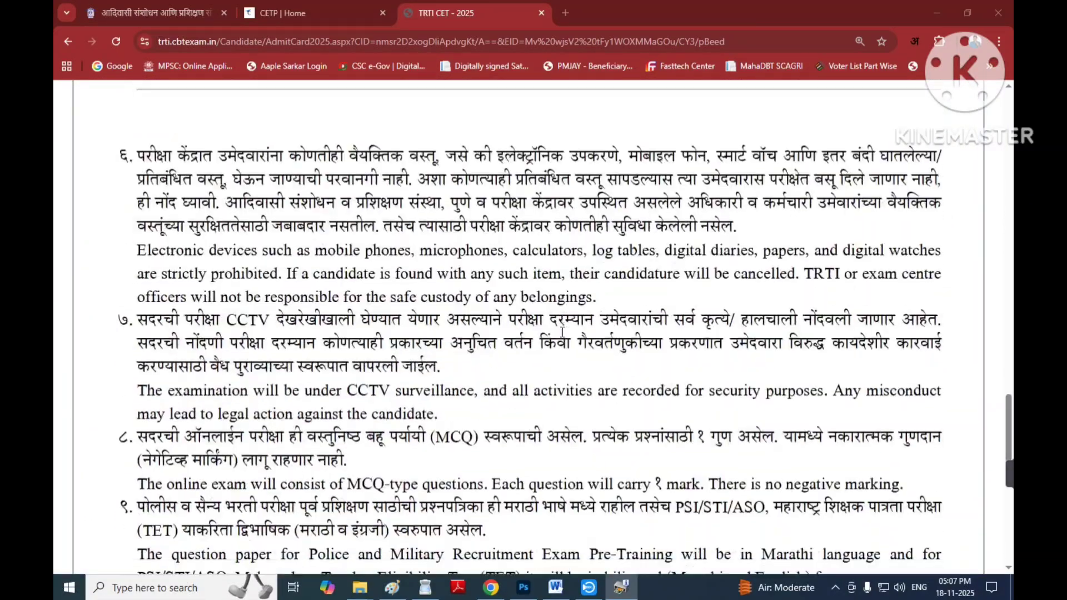
pyautogui.scroll(-2, 439, 347)
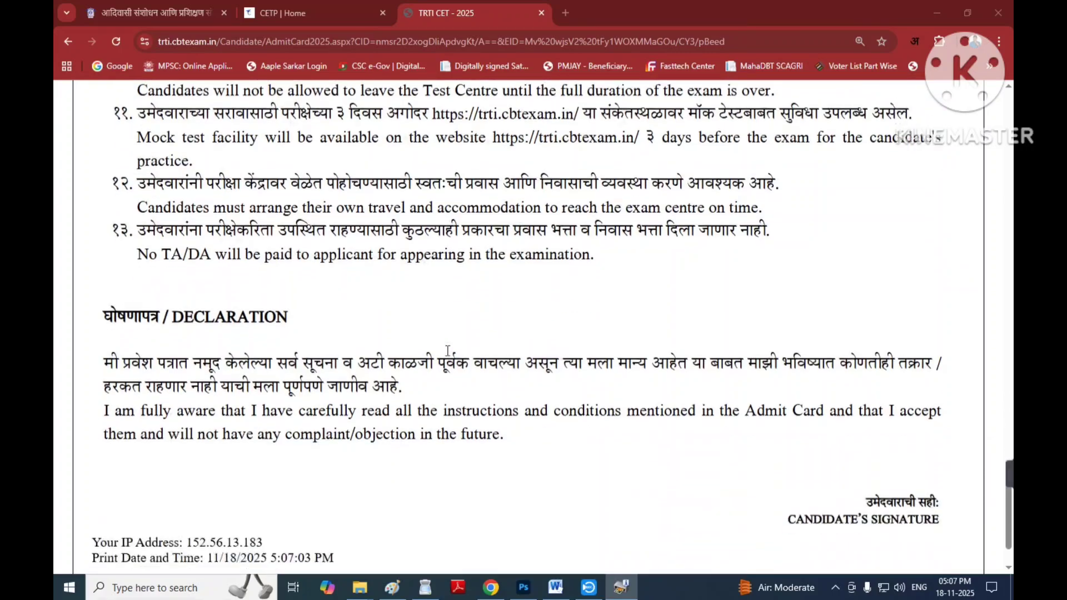
pyautogui.scroll(-2, 367, 328)
pyautogui.scroll(3, 355, 334)
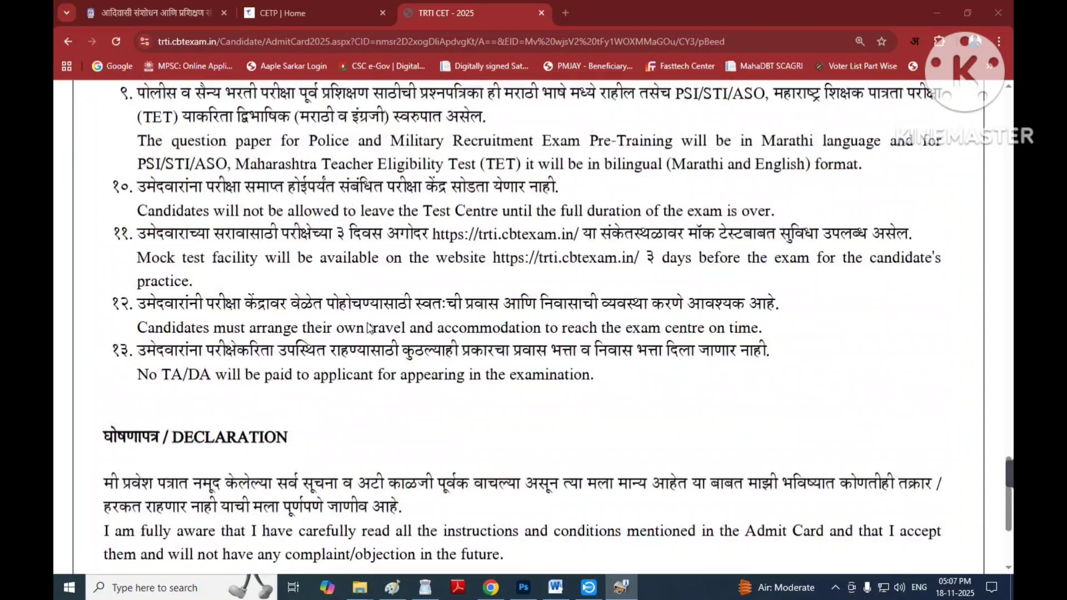
pyautogui.scroll(-3, 339, 340)
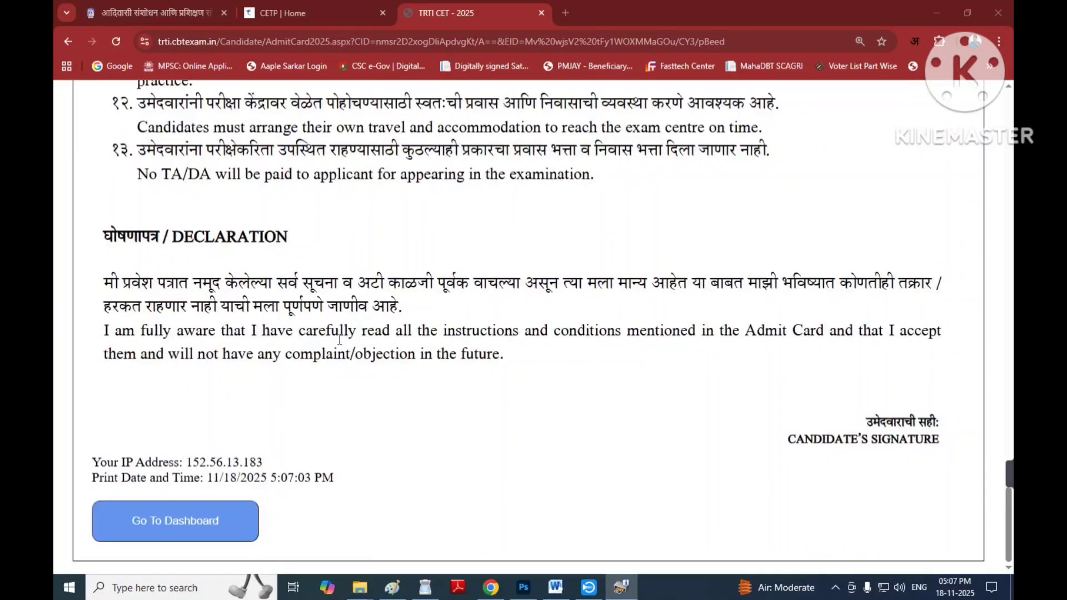
pyautogui.click(162, 513)
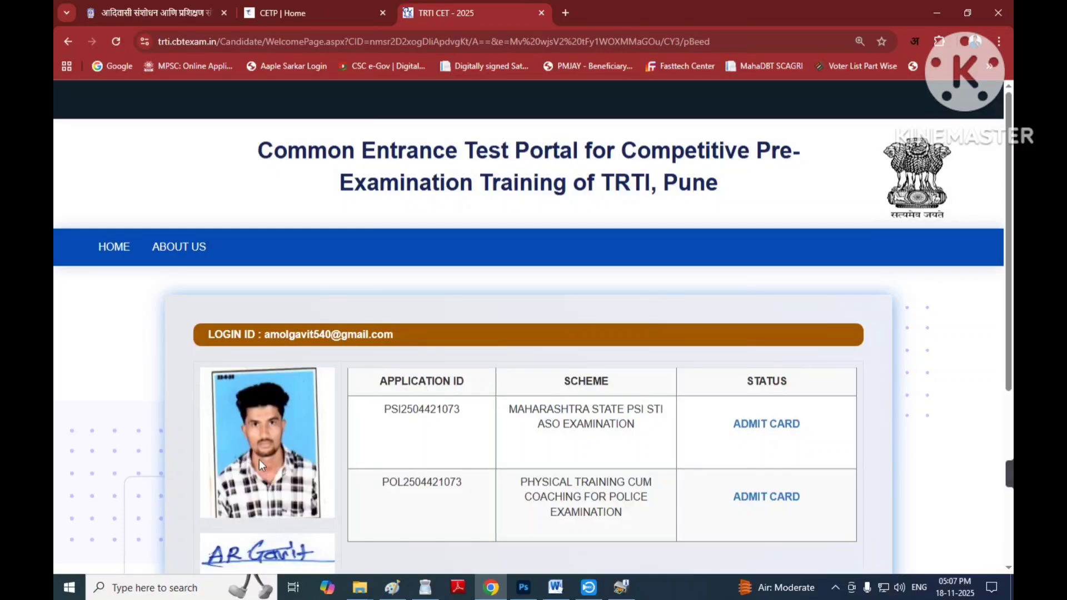
# Log out with the dashboard's LOGOUT button, returning to the TRTI CET 2025 home page.
pyautogui.scroll(-5, 474, 432)
pyautogui.scroll(1, 474, 427)
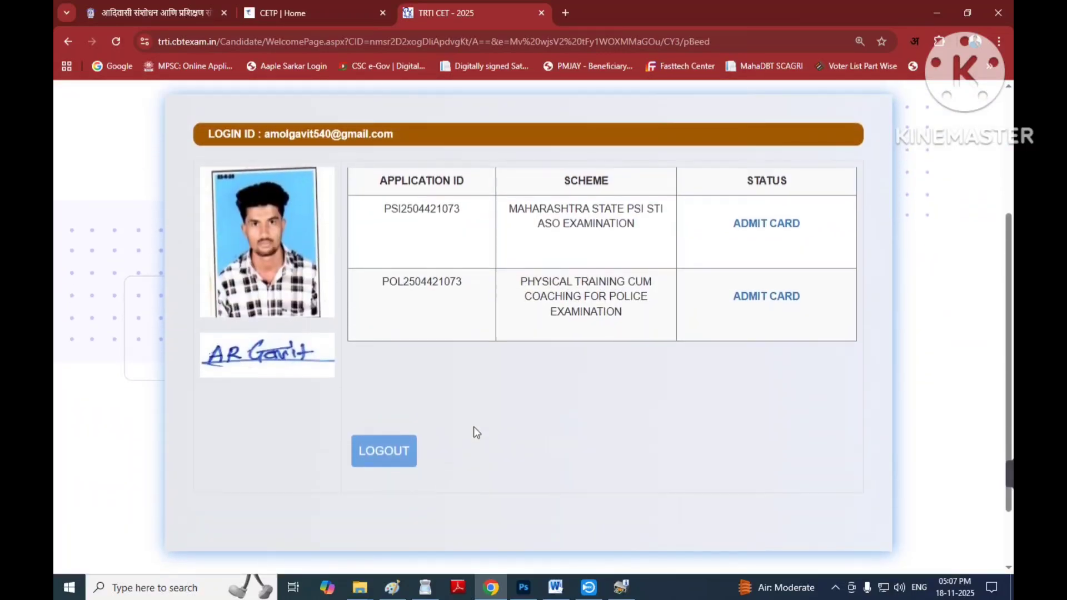
pyautogui.click(384, 453)
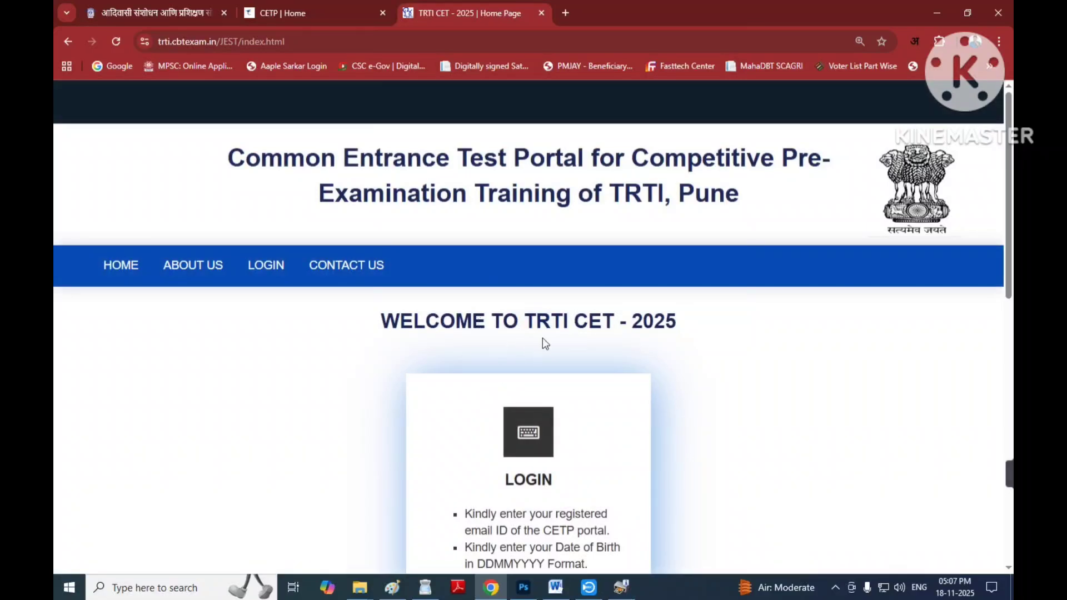
pyautogui.scroll(-3, 543, 341)
pyautogui.scroll(3, 568, 326)
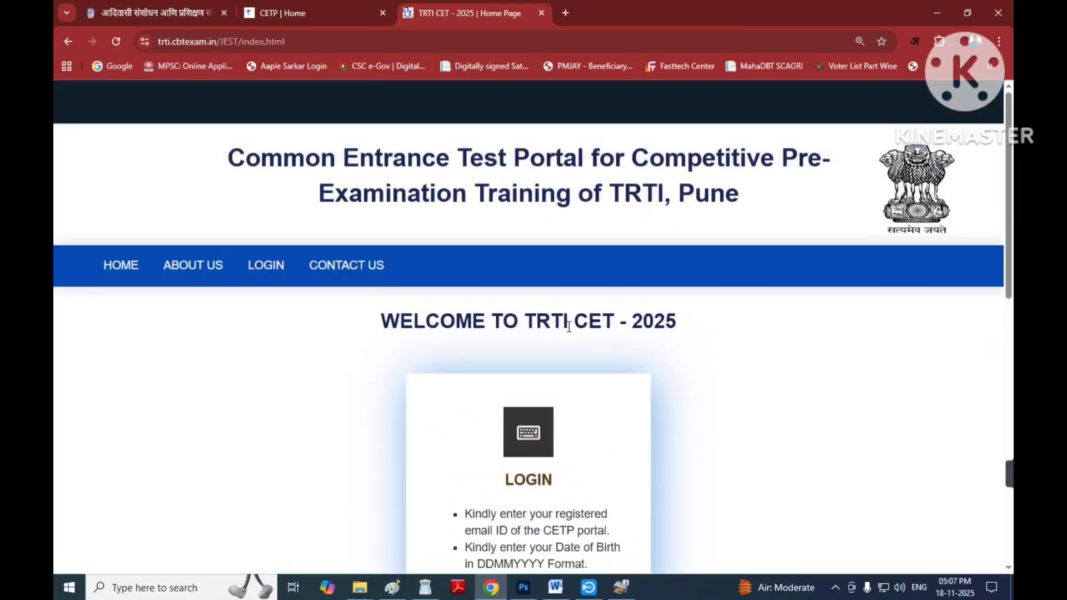